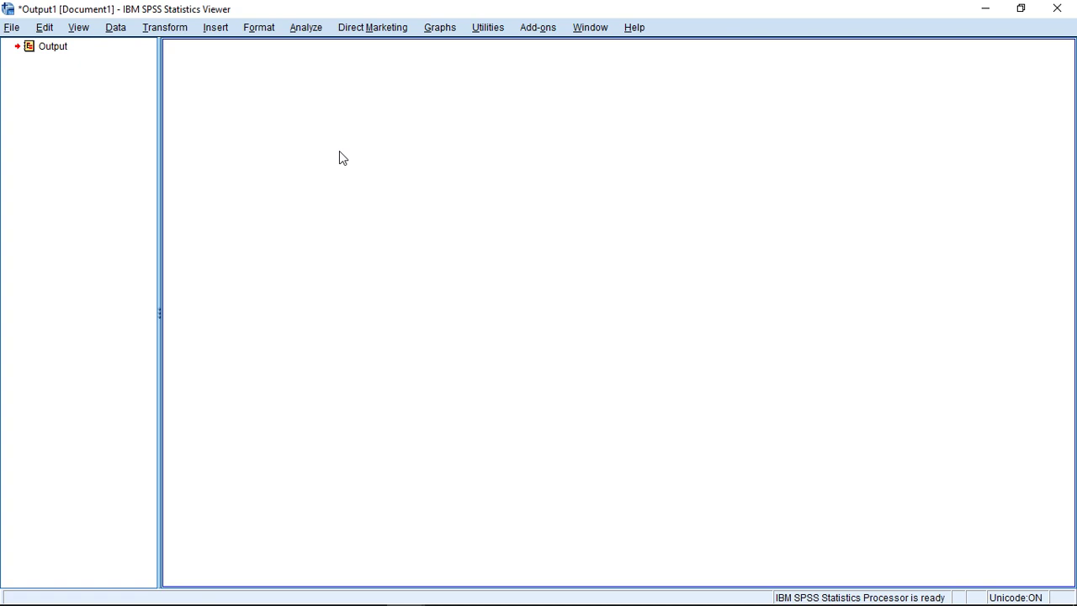
Step: Open the Stationarity, Unit Root, and Cointegration Tests dialog from Analyze > Forecasting
left_click(311, 27)
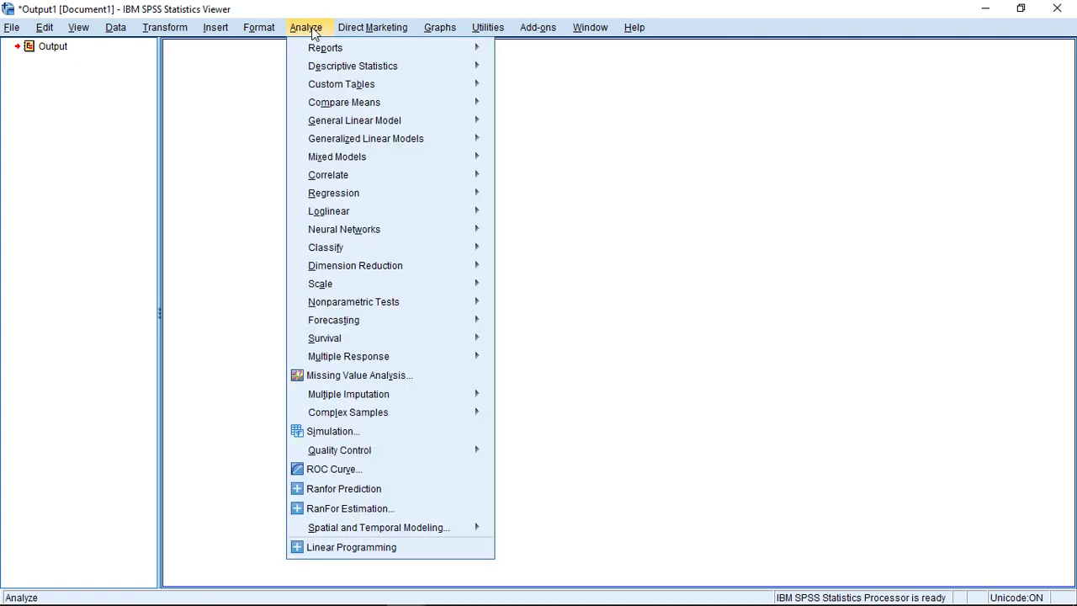
mouse_move(347, 323)
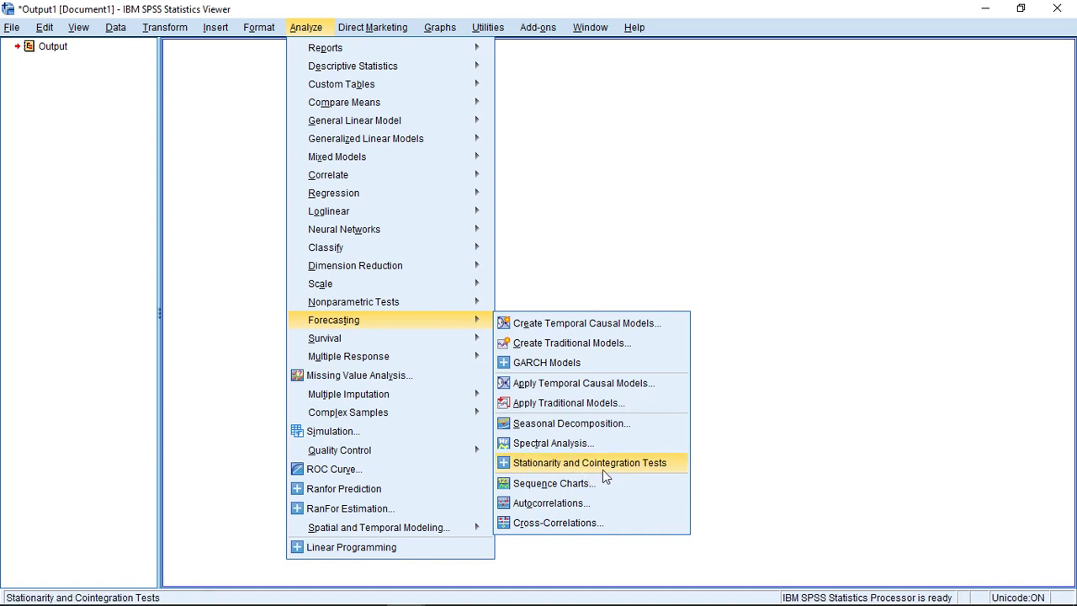
left_click(627, 463)
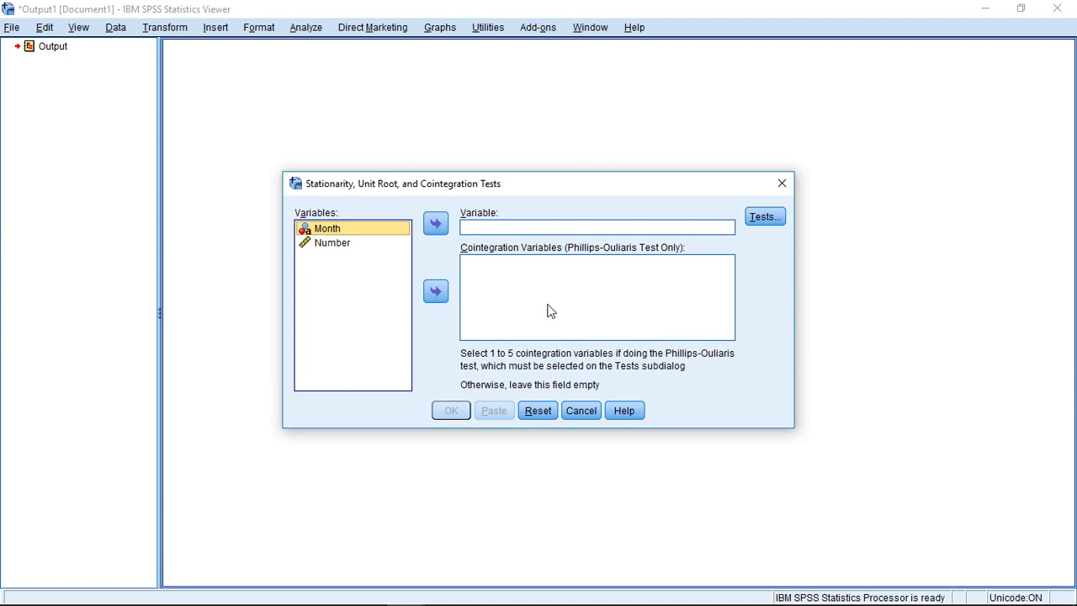
Step: Move Number into the Variable box and bring up the Tests sub-dialog
left_click(378, 228)
left_click(330, 244)
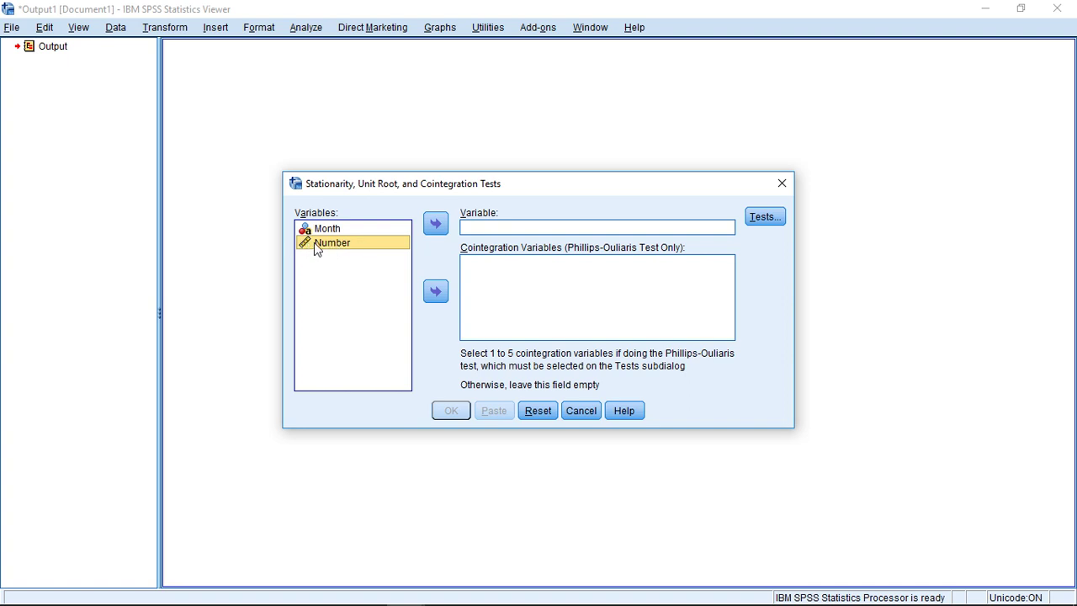
left_click(431, 227)
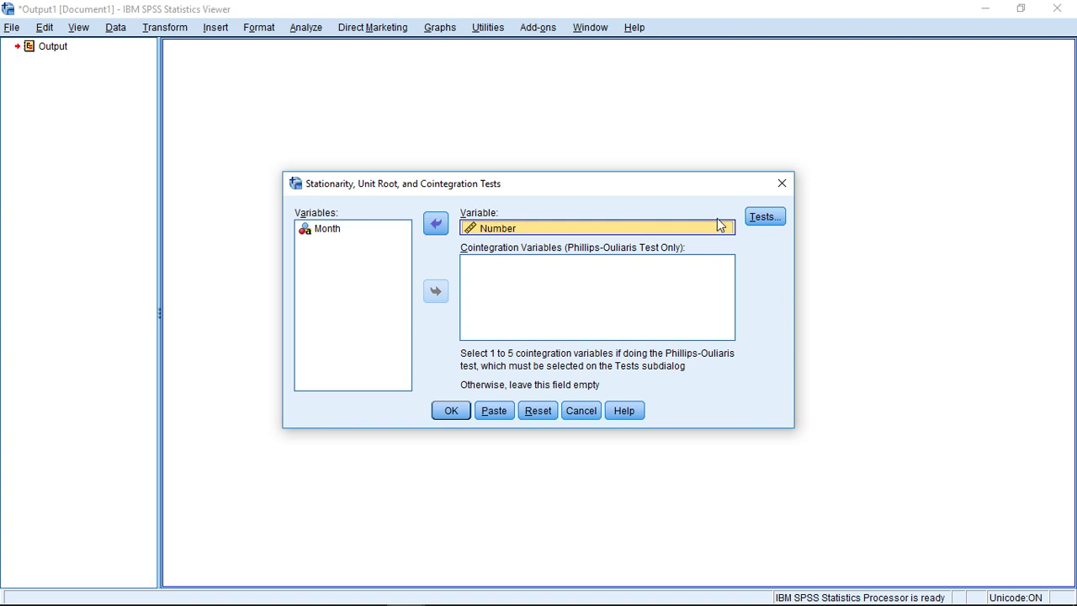
left_click(765, 217)
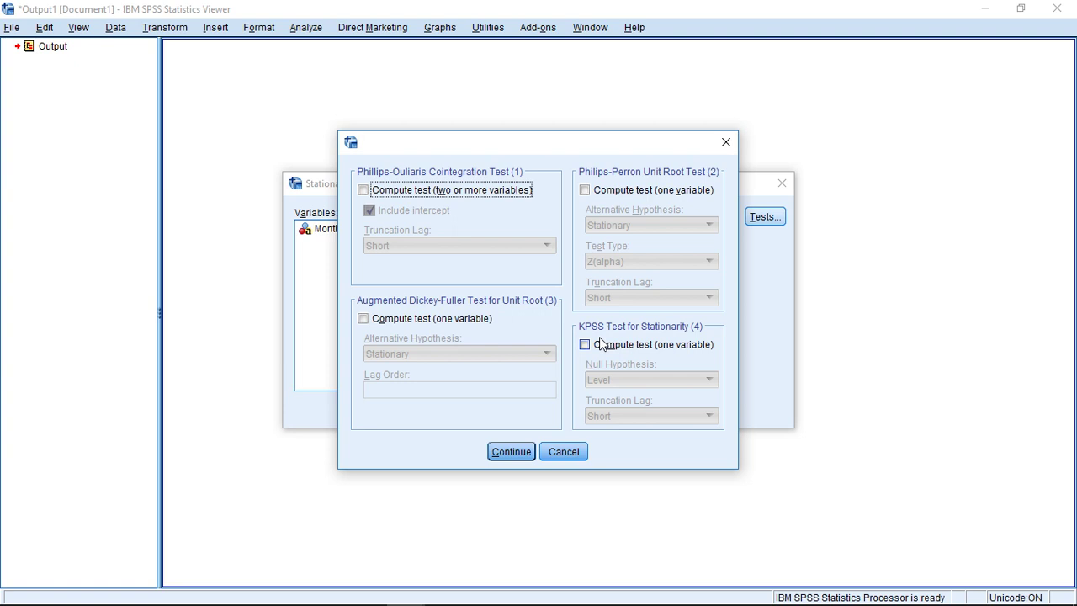
Step: Run an Augmented Dickey-Fuller test on Number with Stationary alternative and lag order 1
left_click(404, 320)
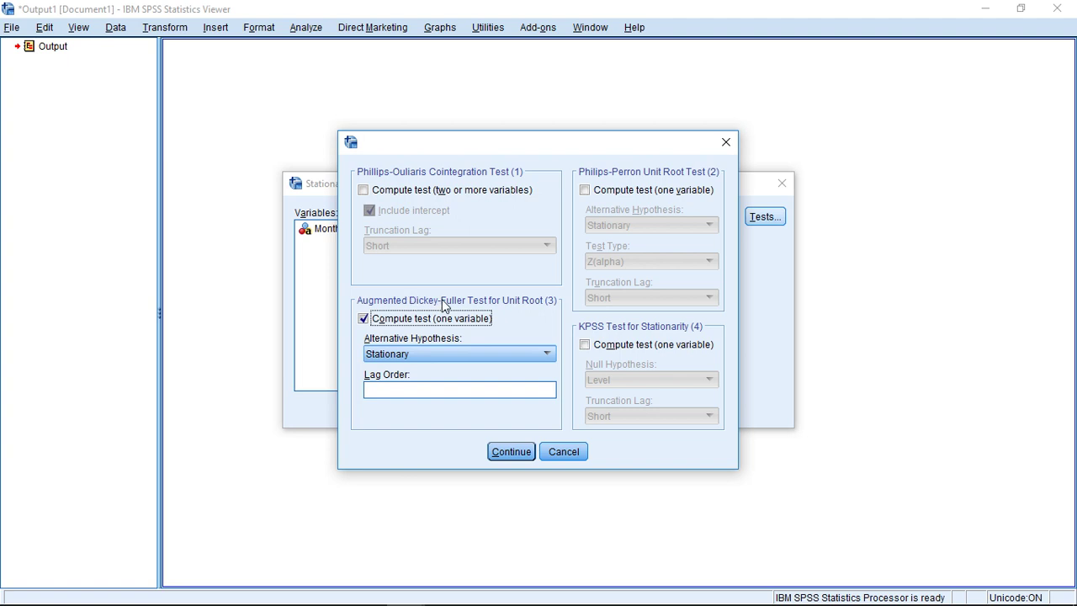
left_click(423, 359)
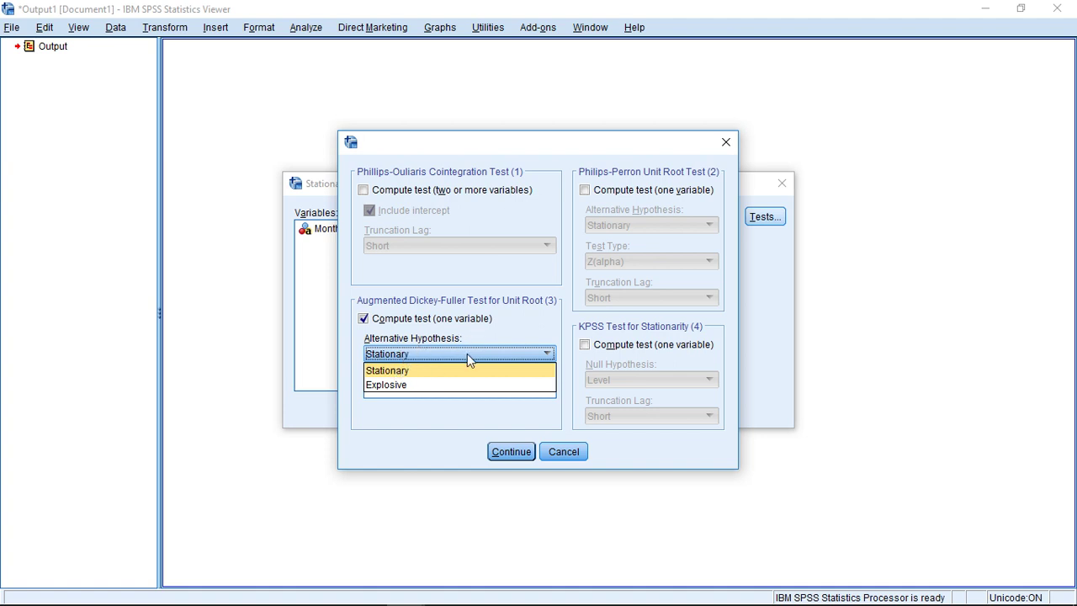
left_click(488, 334)
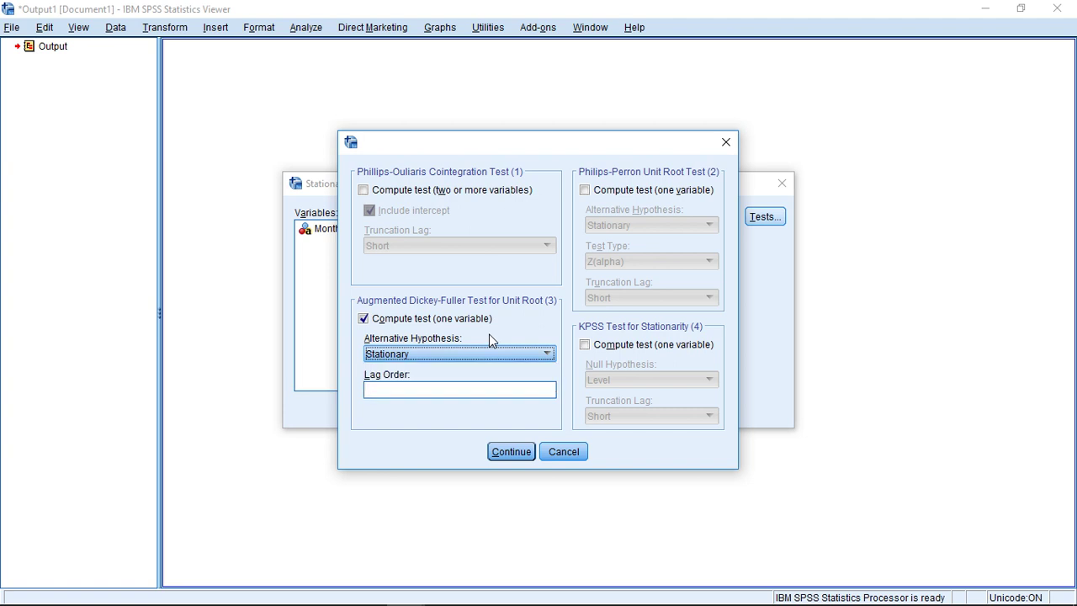
left_click(399, 390)
type("1")
left_click(511, 452)
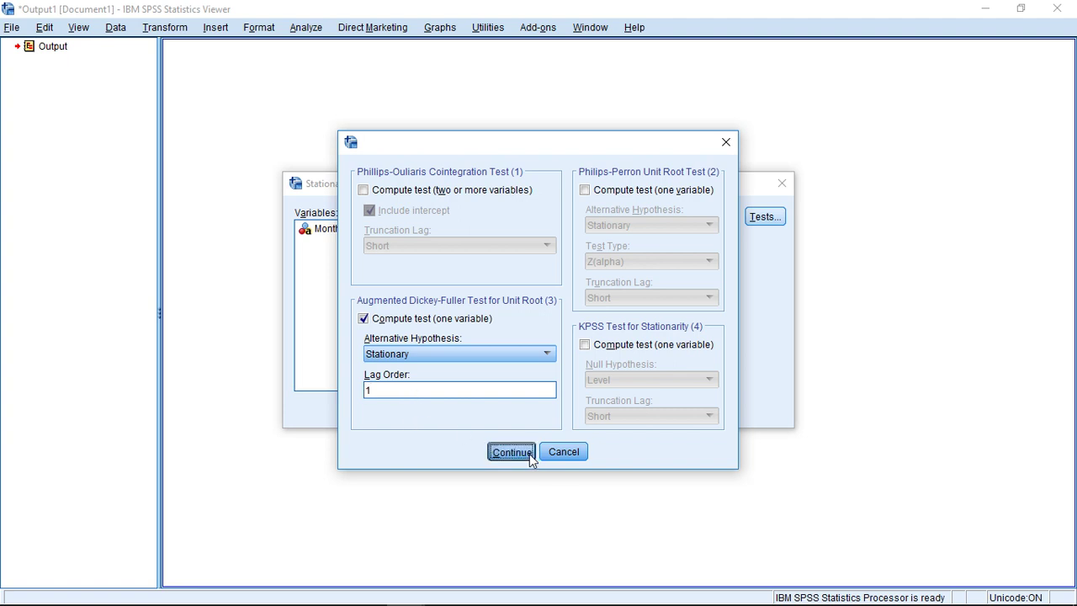
left_click(453, 410)
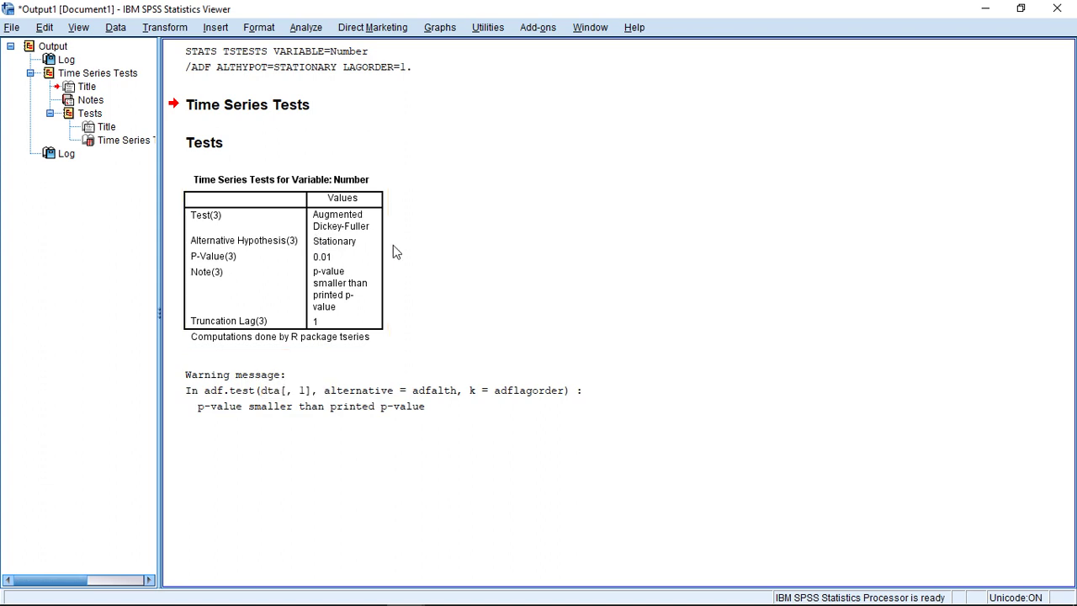
Step: Open the Analyze menu again after reviewing the Dickey-Fuller output and warning
left_click(305, 28)
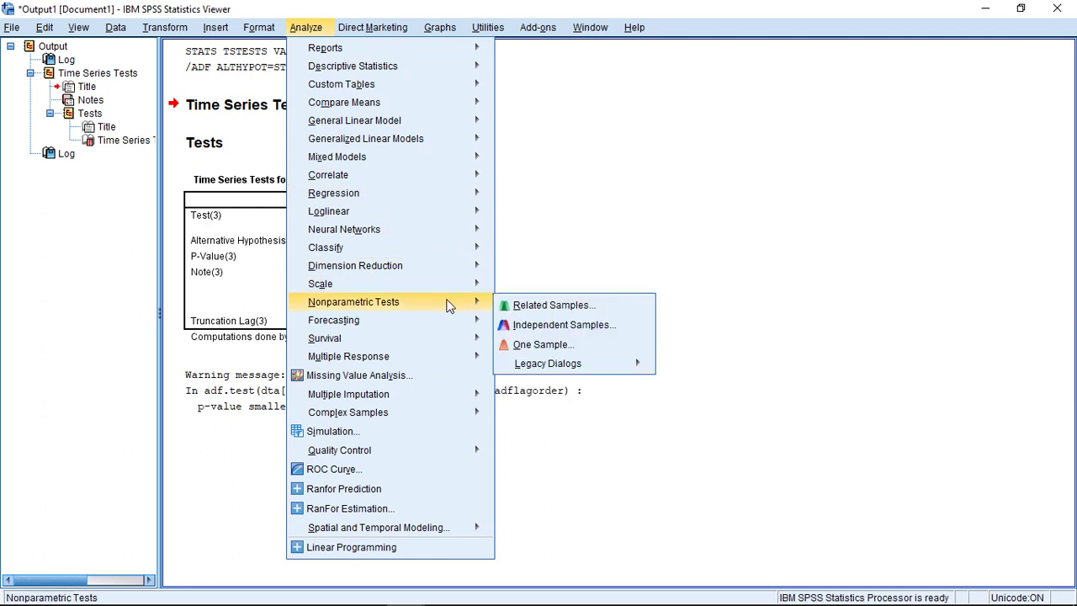
Step: Rerun the Augmented Dickey-Fuller test on Number with an Explosive alternative and select the new table
mouse_move(458, 302)
mouse_move(476, 321)
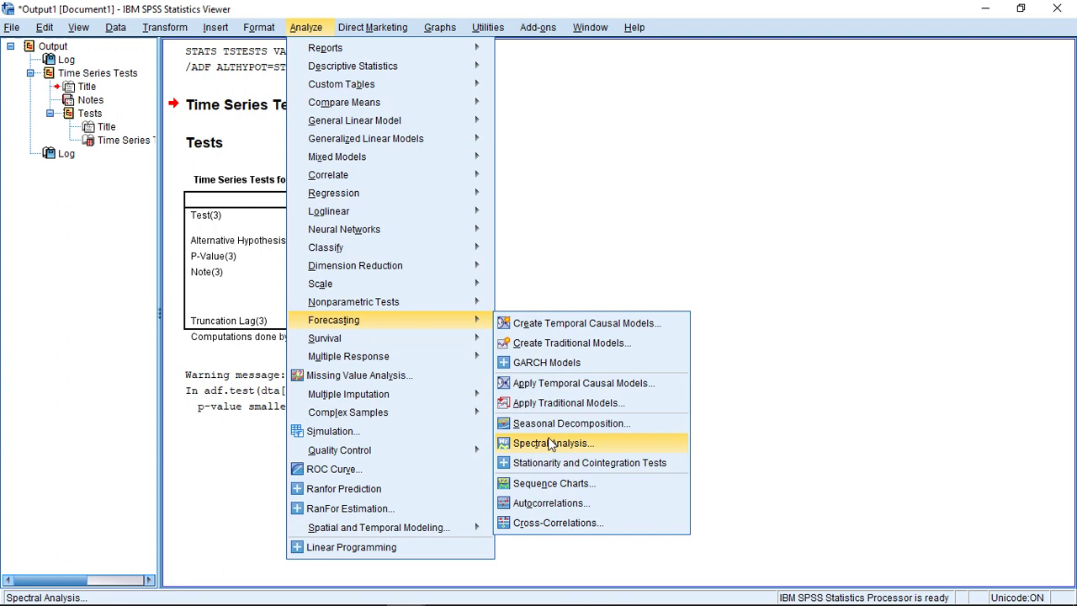
left_click(538, 463)
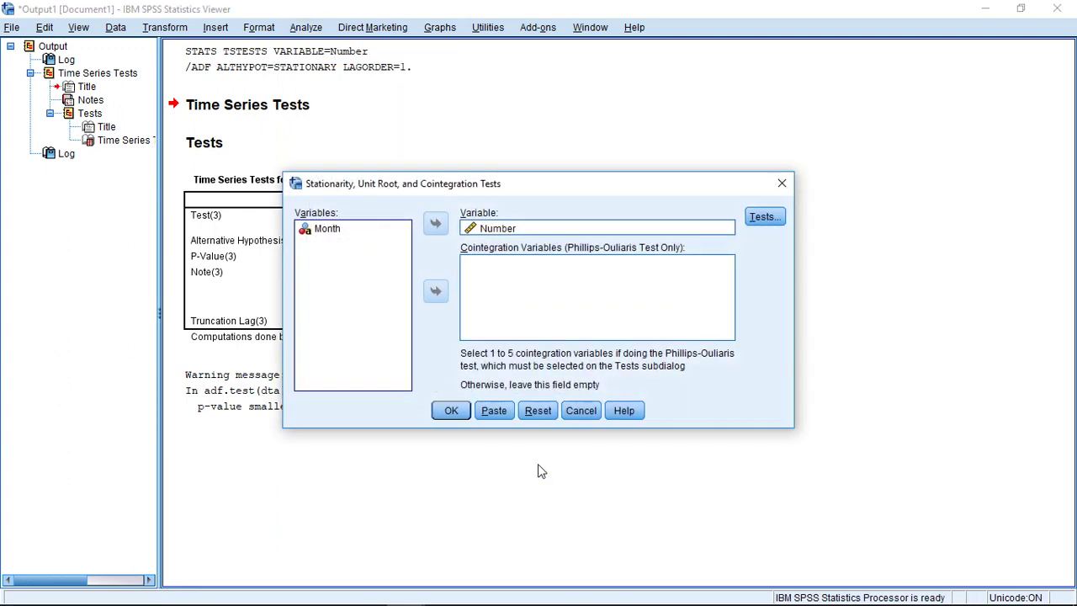
left_click(763, 217)
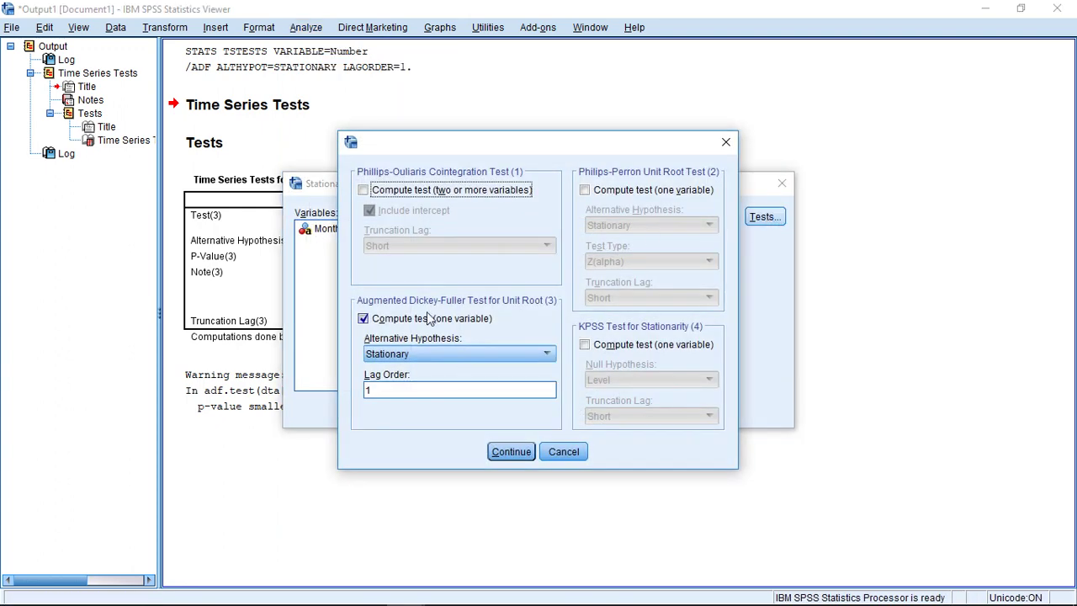
left_click(385, 354)
left_click(387, 385)
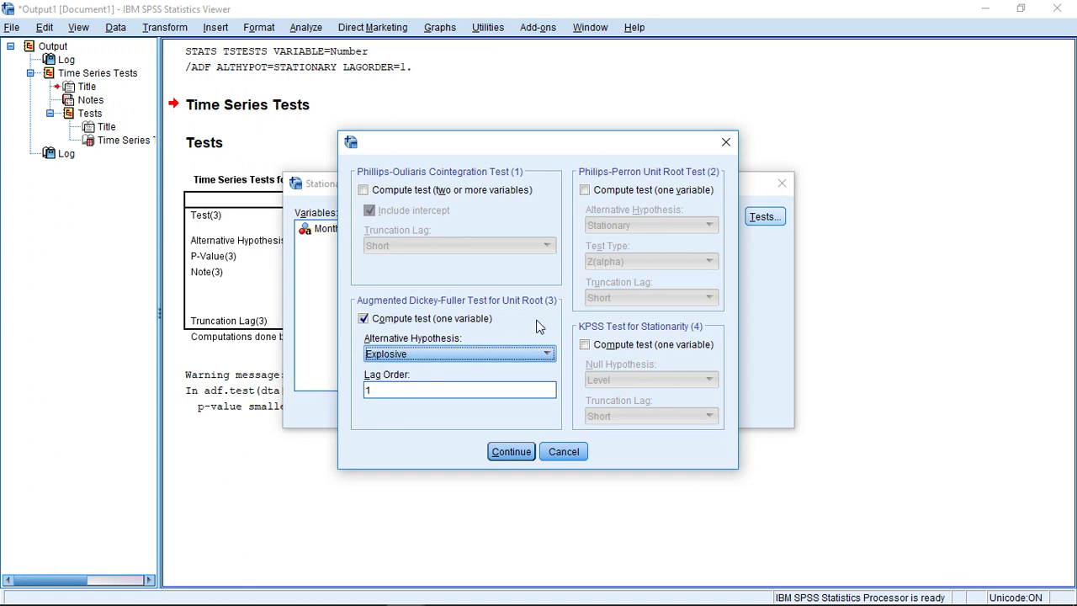
left_click(511, 452)
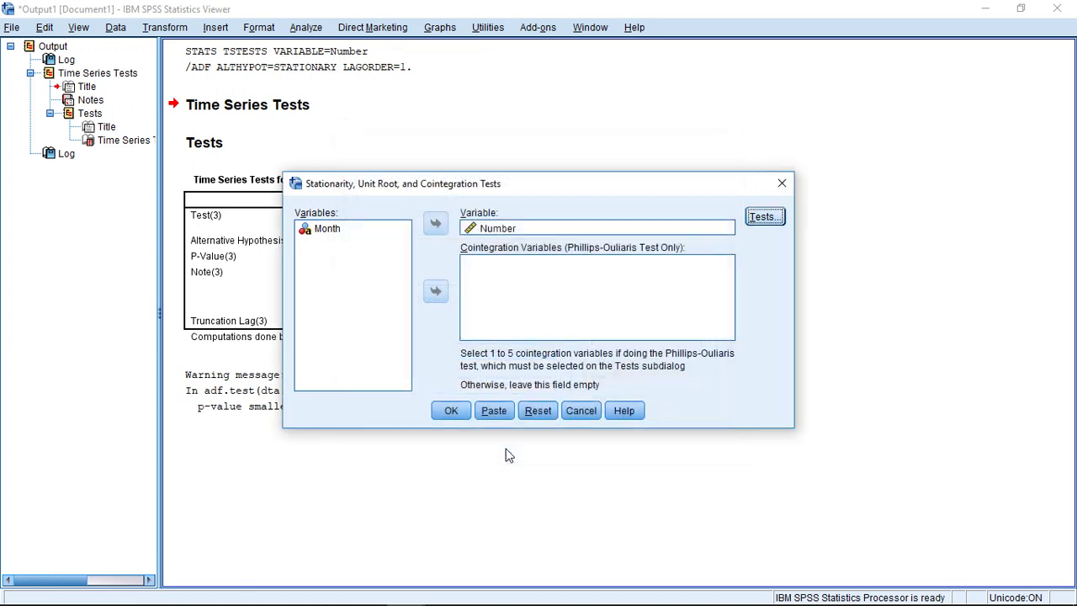
left_click(450, 411)
left_click(319, 477)
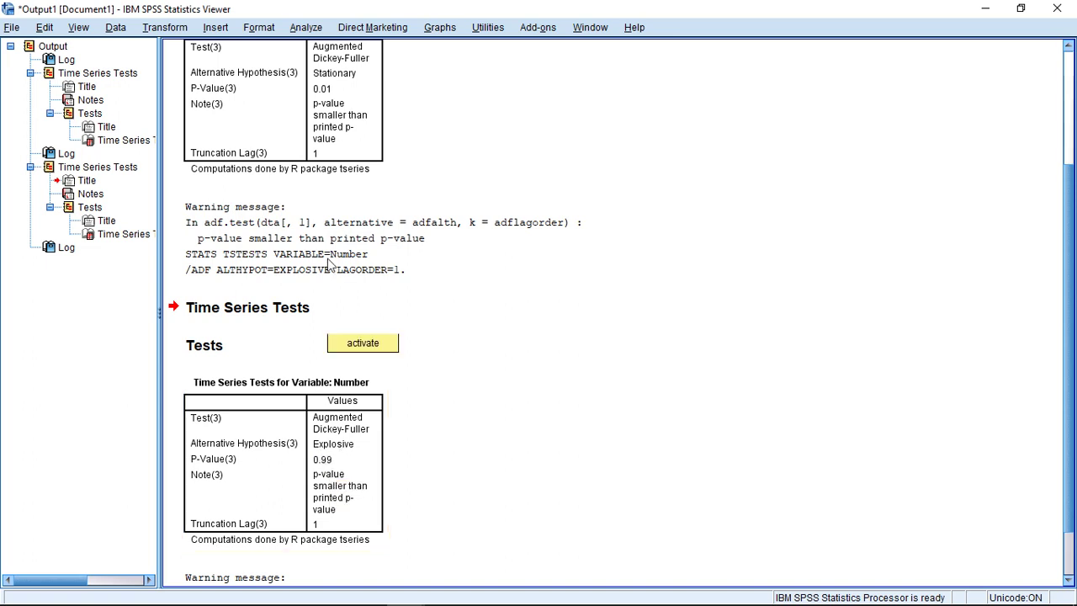
left_click(339, 95)
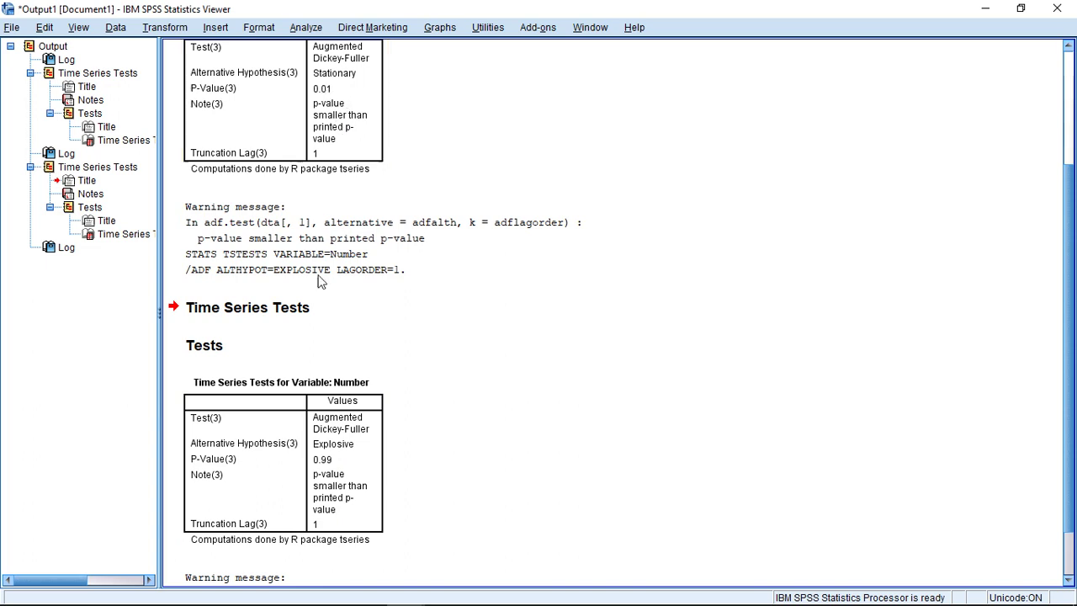
left_click(333, 440)
left_click(352, 208)
left_click(353, 126)
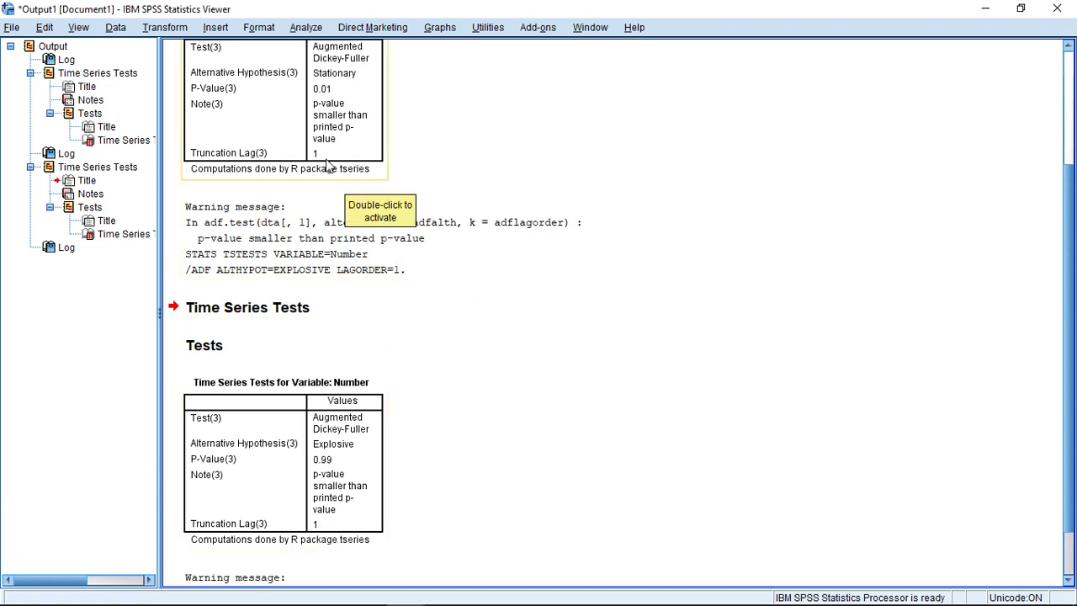
Step: In the stationarity tests setup, add Phillips-Perron and set the Dickey-Fuller alternative back to Stationary
left_click(307, 28)
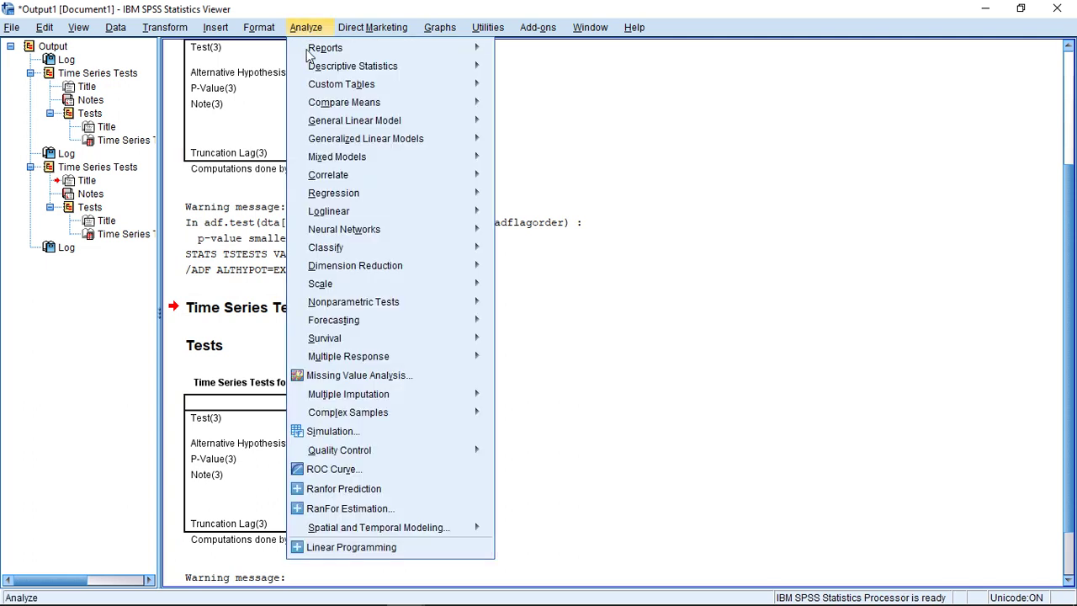
mouse_move(337, 255)
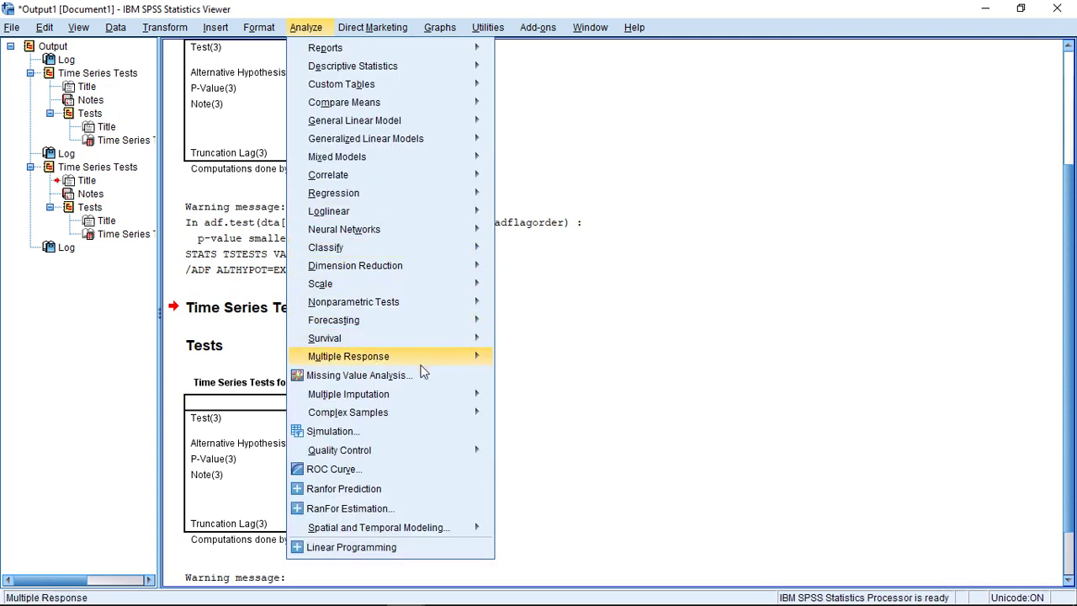
mouse_move(426, 395)
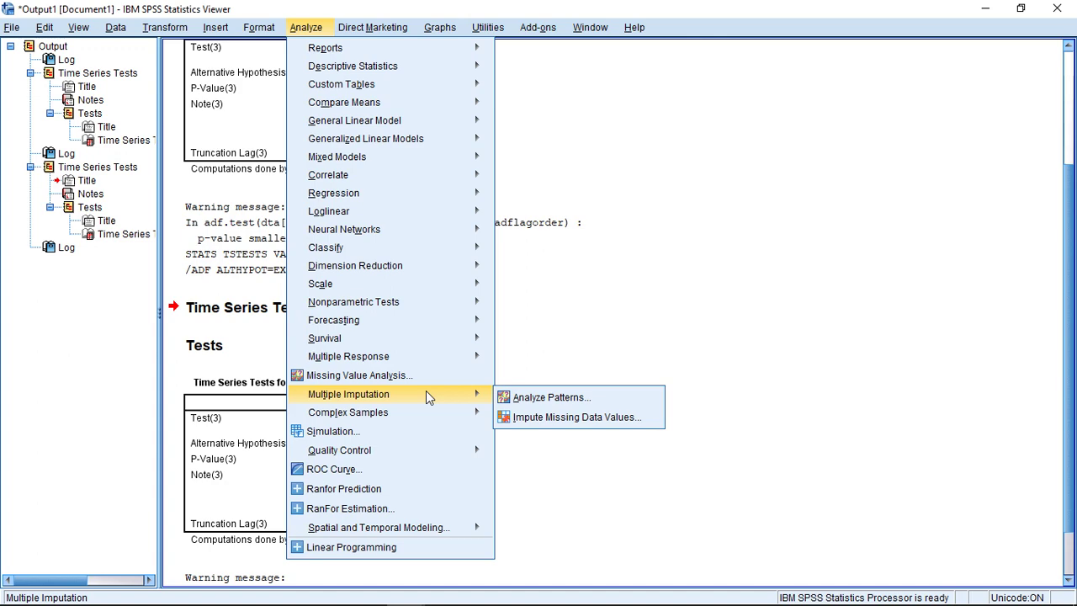
mouse_move(439, 321)
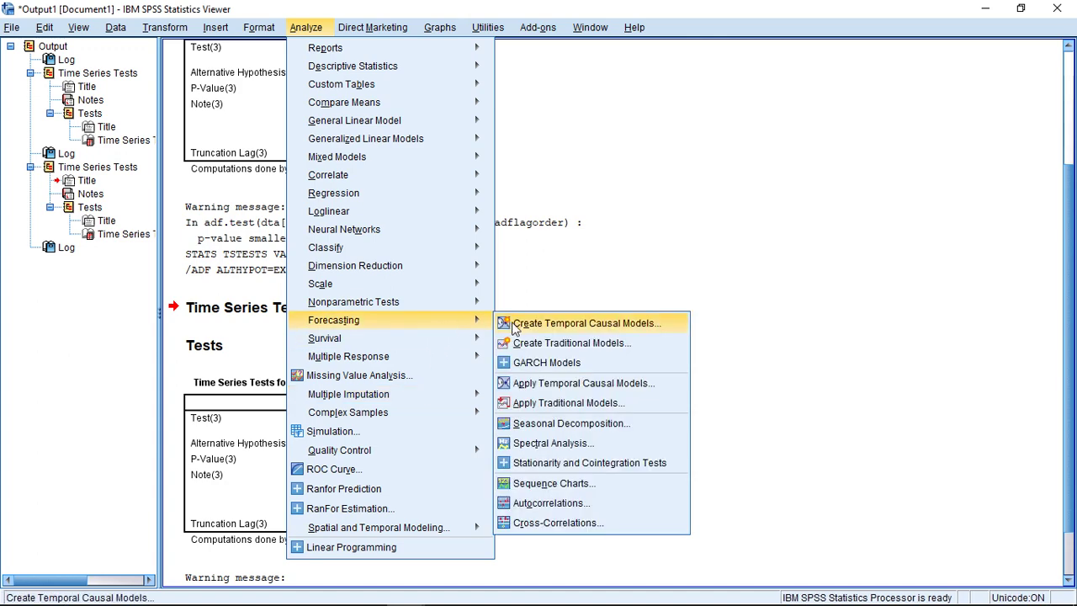
left_click(558, 462)
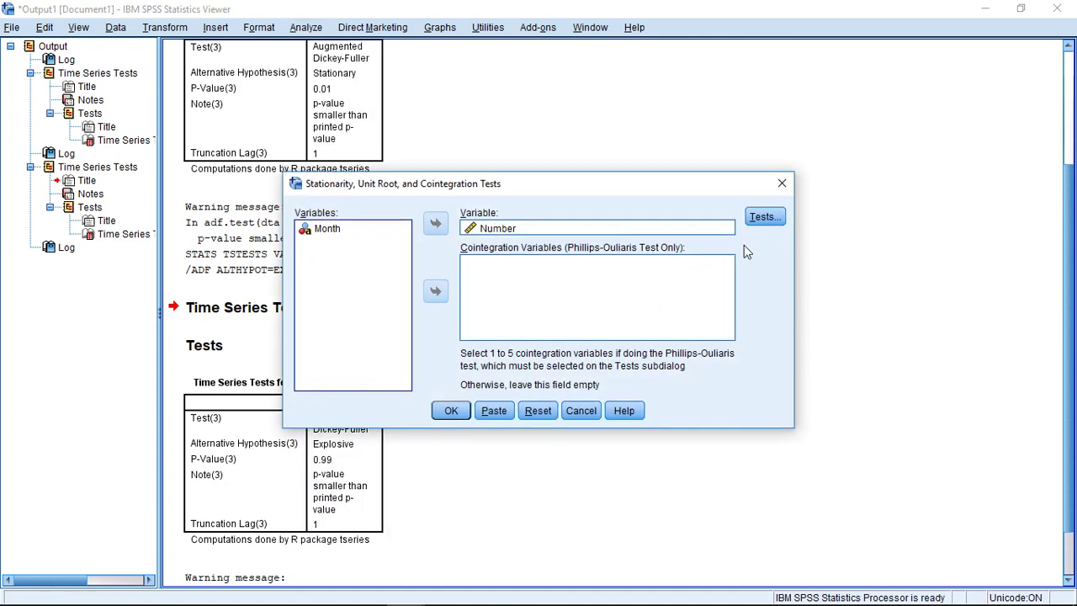
left_click(764, 217)
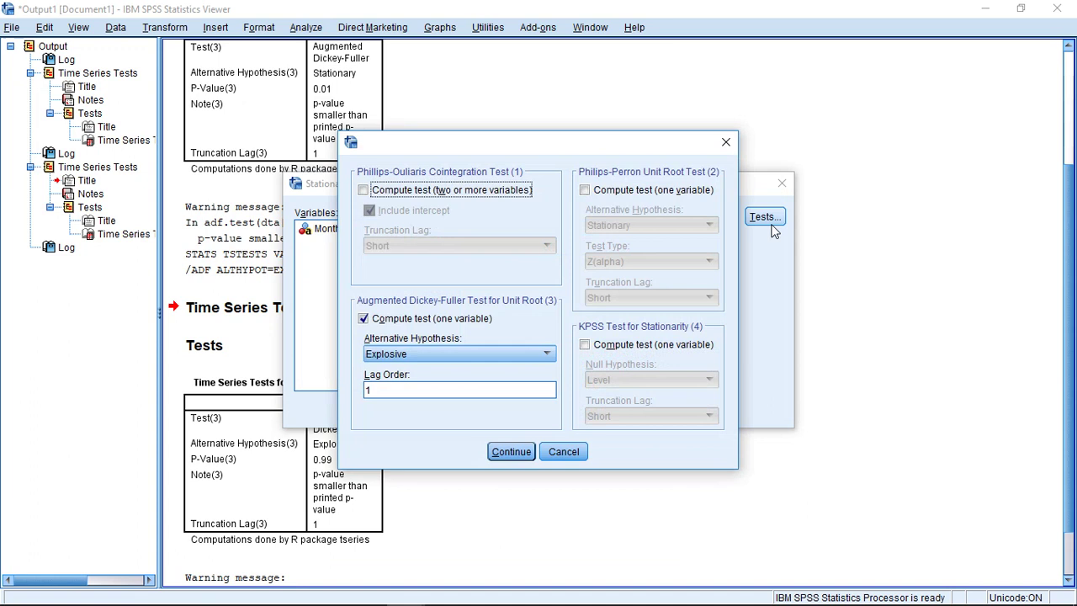
left_click(621, 192)
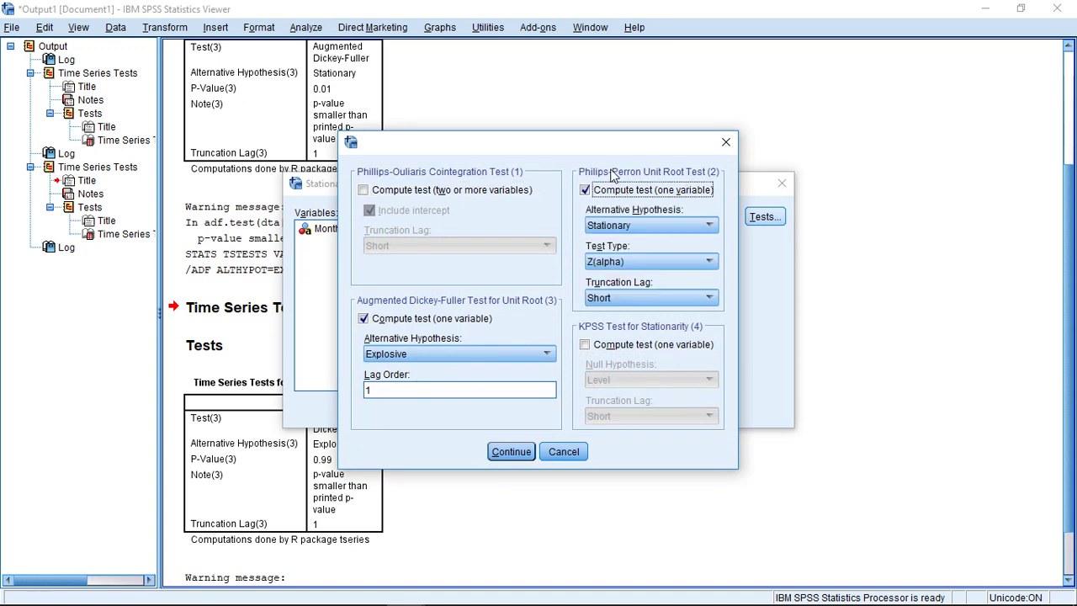
left_click(468, 354)
left_click(461, 371)
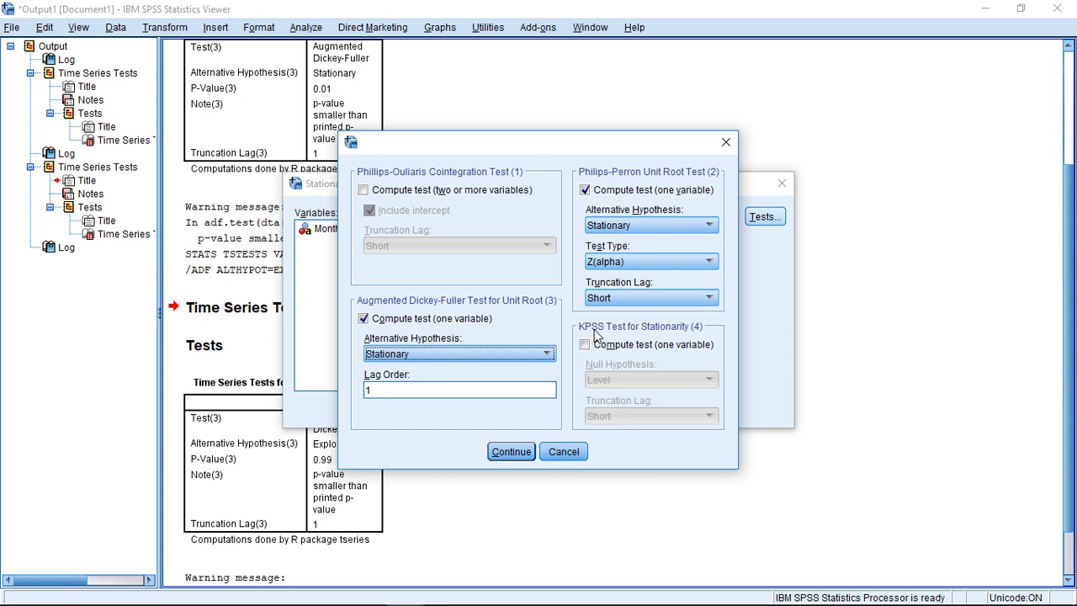
Step: Add the KPSS test with Level as the null hypothesis and confirm the tests
left_click(644, 345)
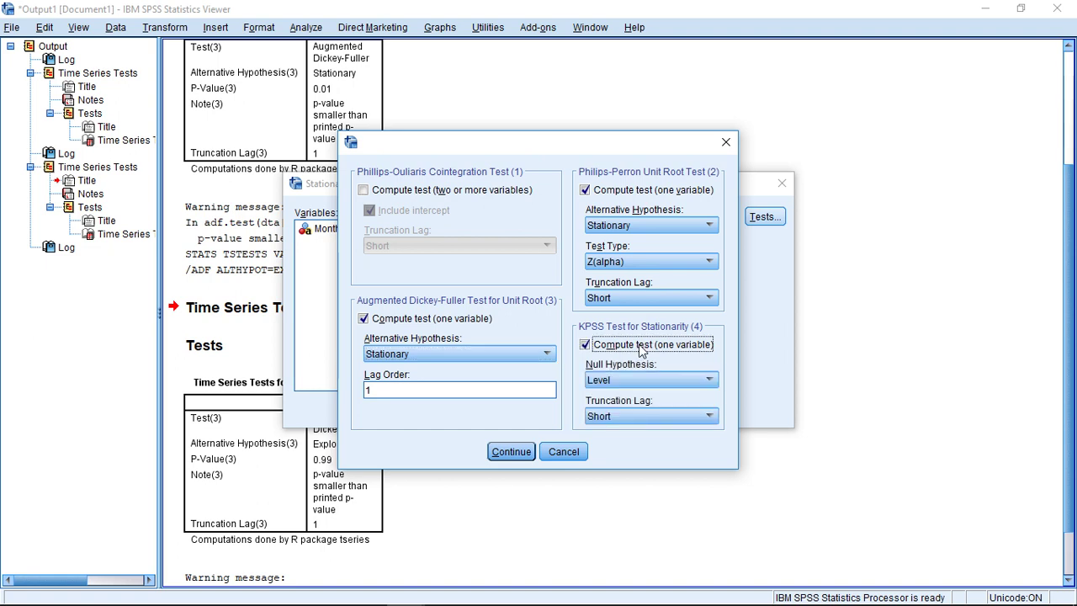
left_click(618, 380)
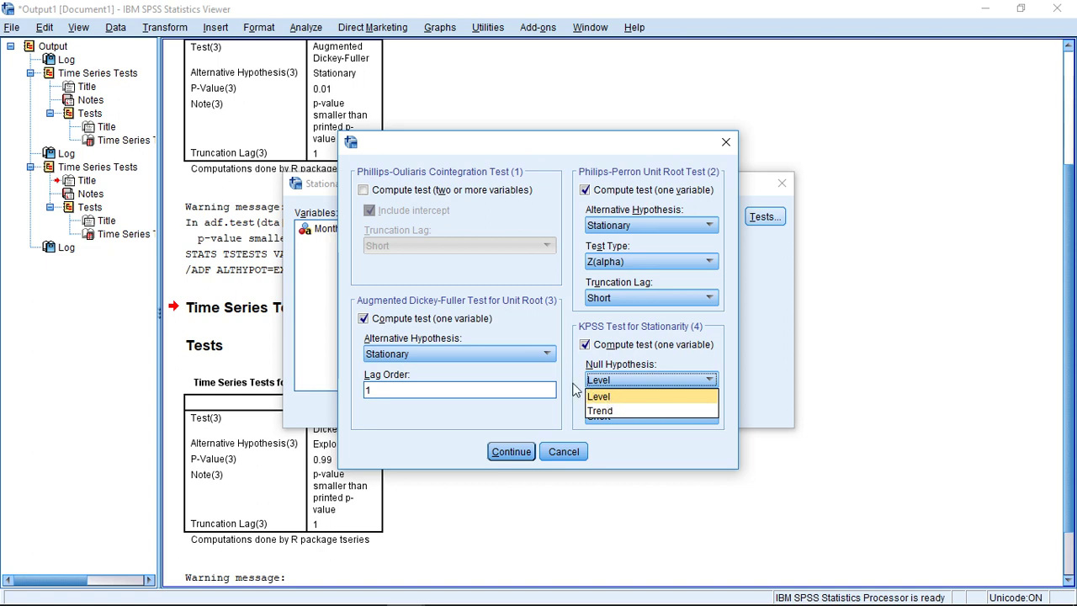
left_click(574, 388)
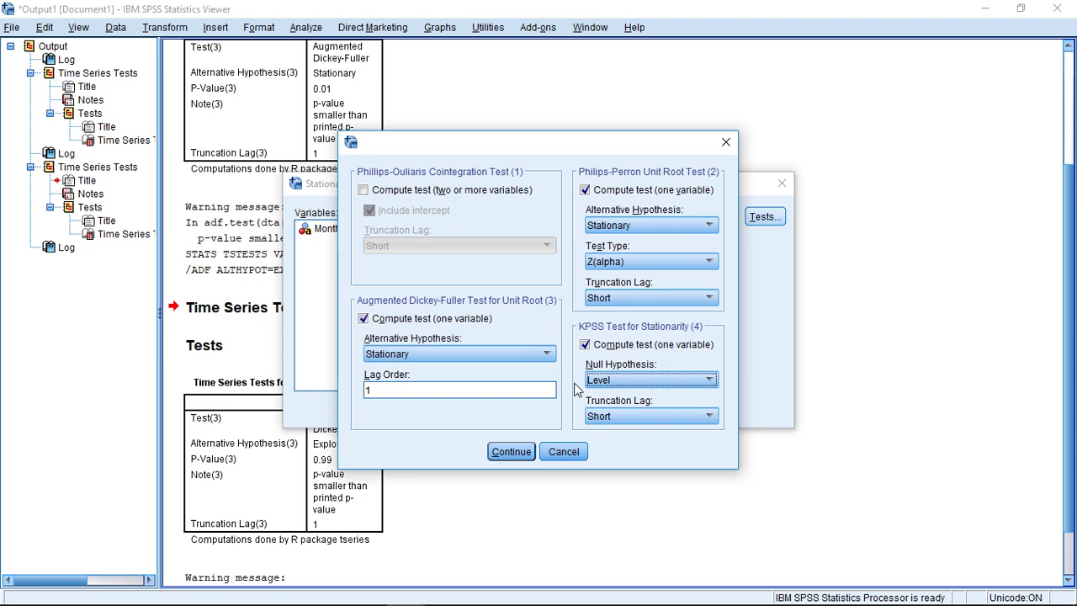
left_click(524, 452)
Step: Run the Phillips-Perron, Dickey-Fuller and KPSS tests on Number and select the combined results table
left_click(449, 410)
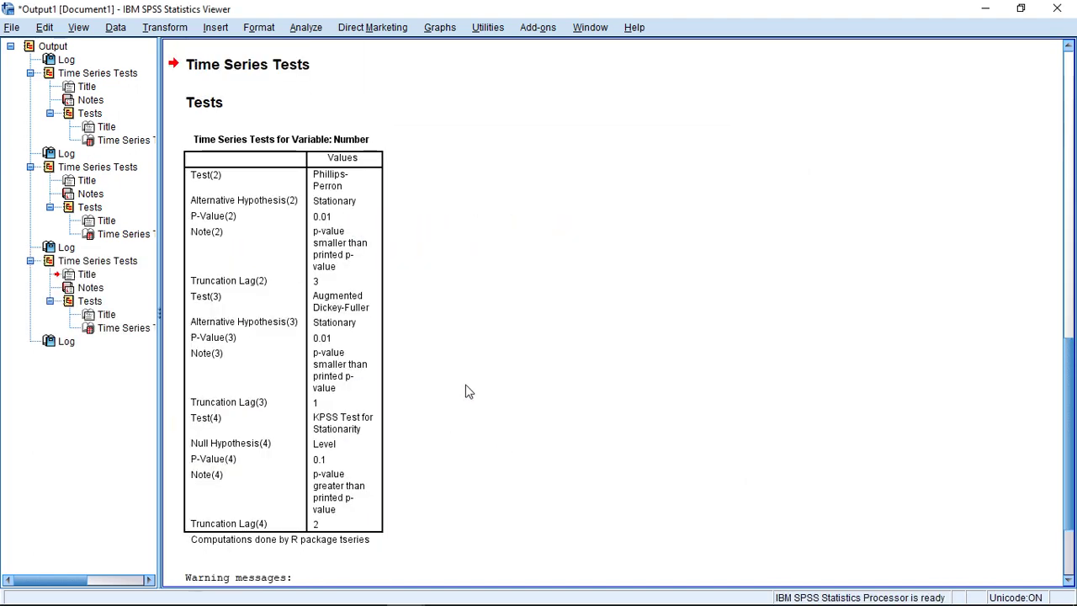
left_click(382, 320)
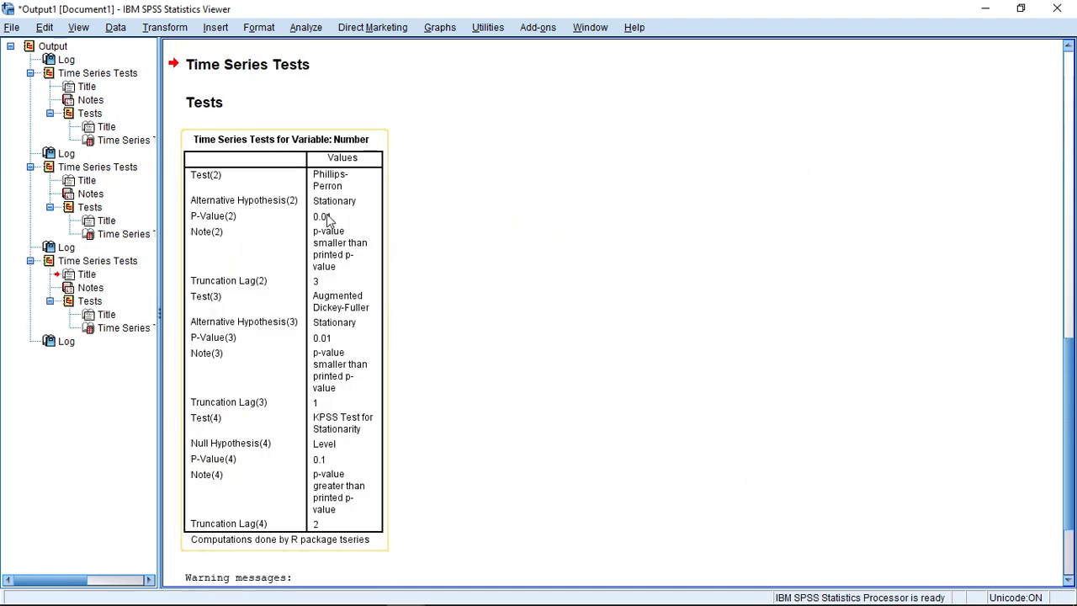